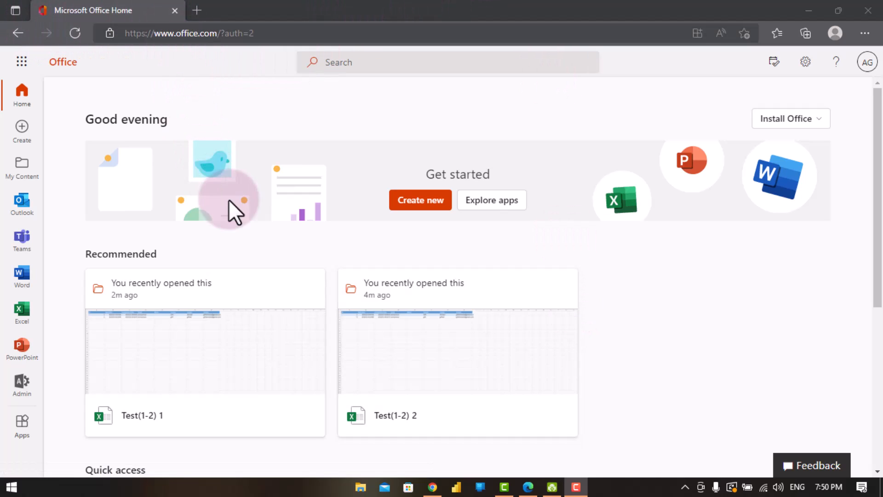
# - Open Microsoft Lists from the full list of Office apps and dismiss the Welcome to Lists introduction
pyautogui.click(22, 103)
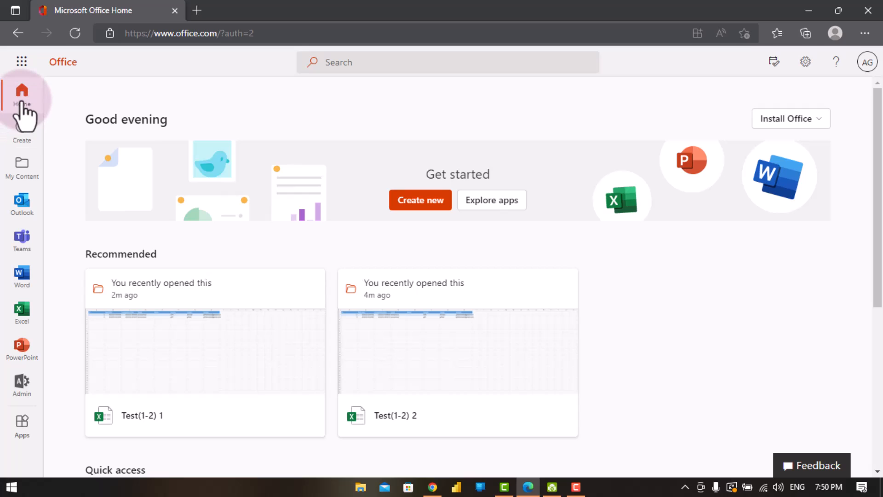
pyautogui.click(21, 62)
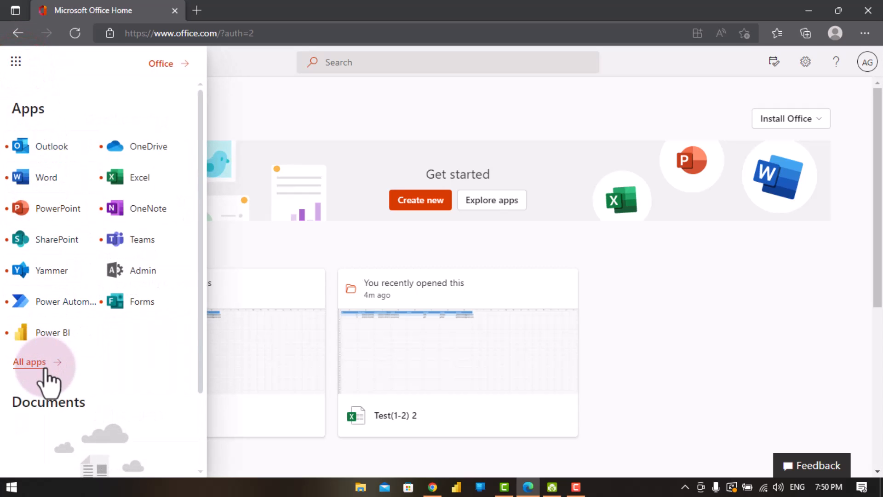
pyautogui.click(45, 366)
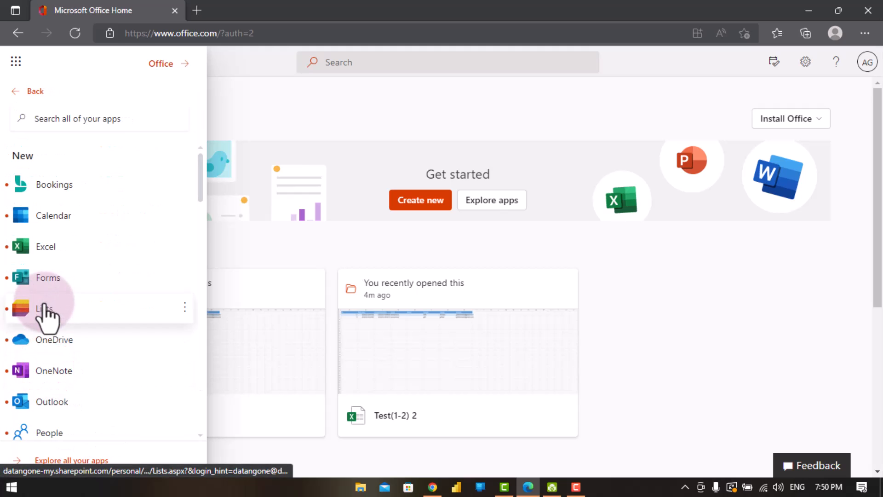
pyautogui.click(44, 306)
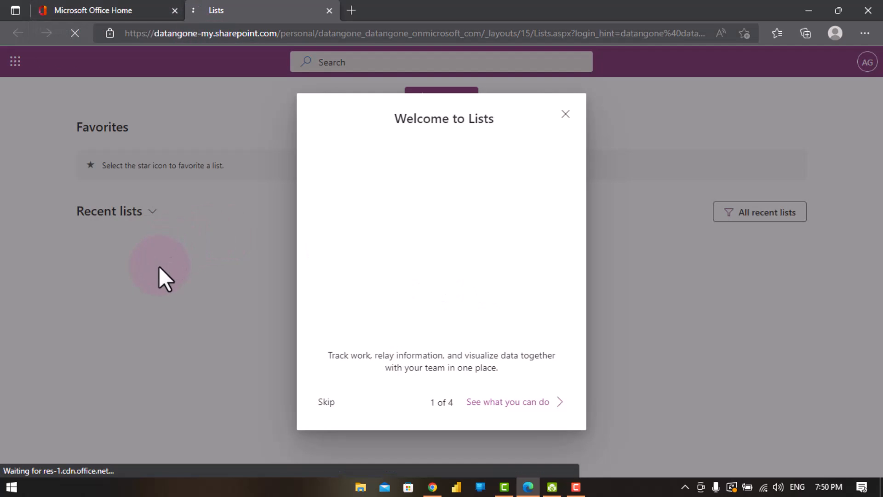
pyautogui.click(159, 267)
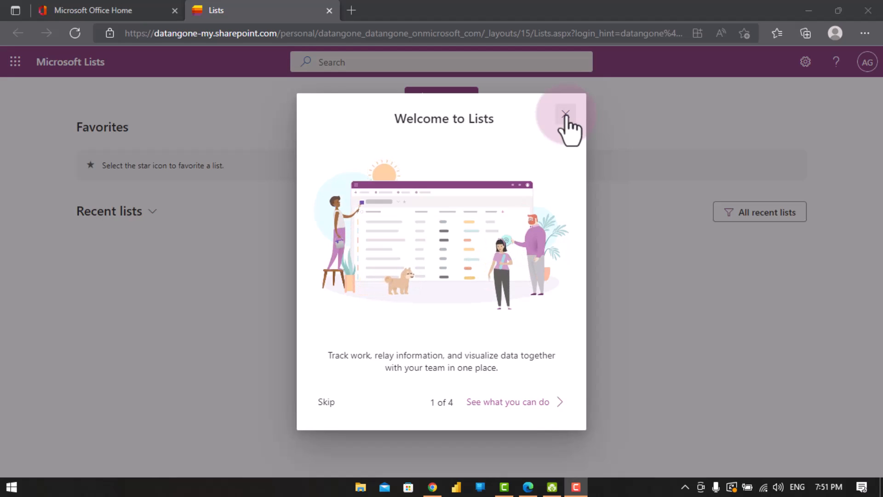
pyautogui.click(334, 402)
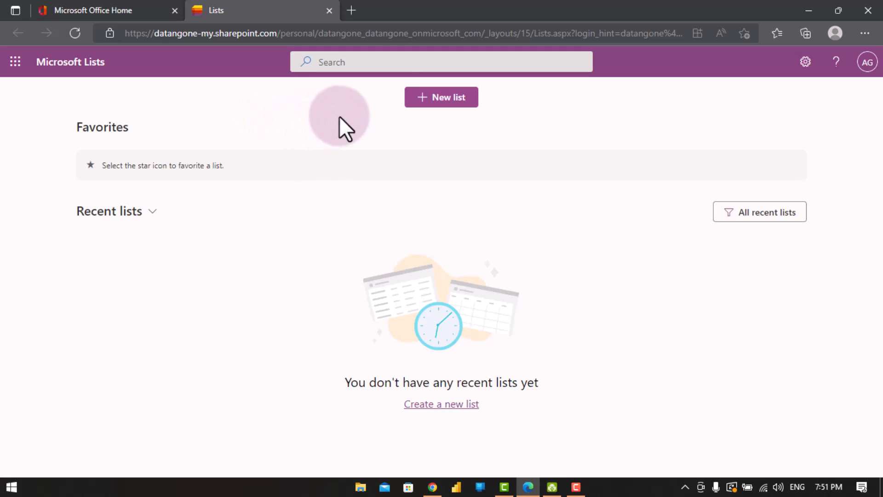
# - Start creating a new list, dismiss the desktop app notice and review the available templates
pyautogui.click(437, 103)
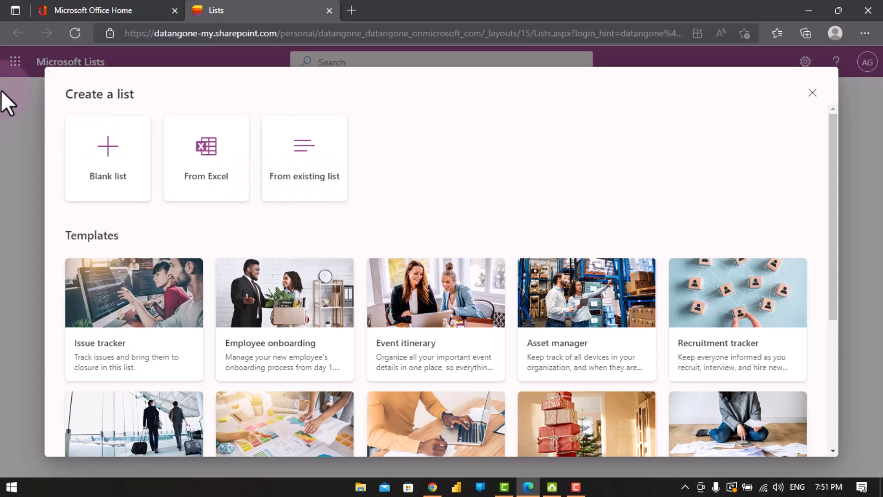
pyautogui.scroll(-2, 170, 285)
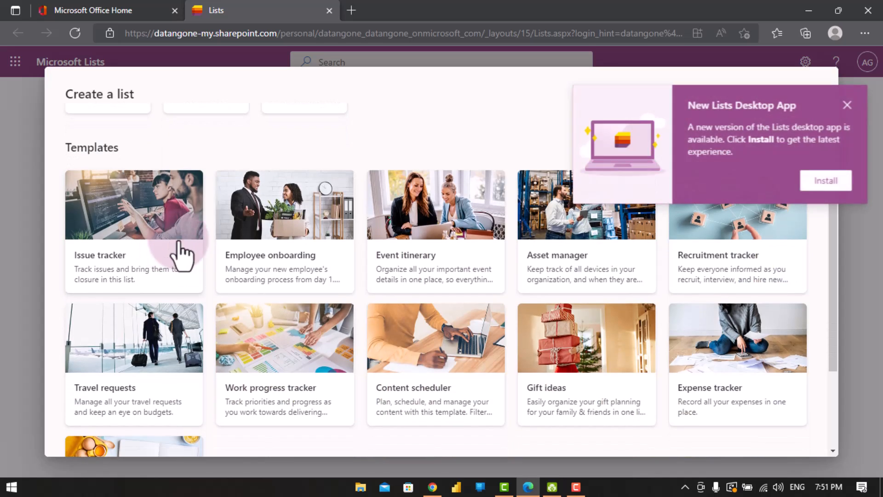
pyautogui.click(846, 106)
pyautogui.scroll(-2, 621, 230)
pyautogui.scroll(-1, 619, 226)
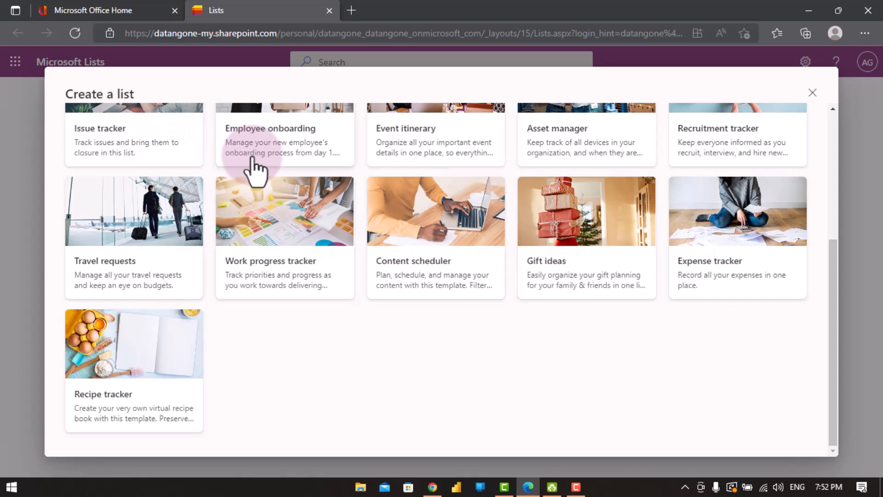
pyautogui.scroll(4, 319, 197)
pyautogui.scroll(-2, 350, 209)
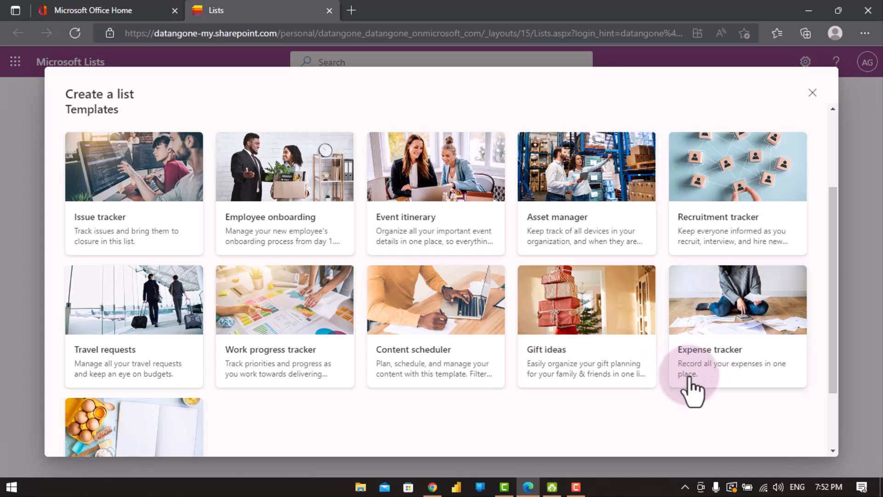
# - Preview the columns of the Expense tracker template and use it for the new list
pyautogui.click(719, 353)
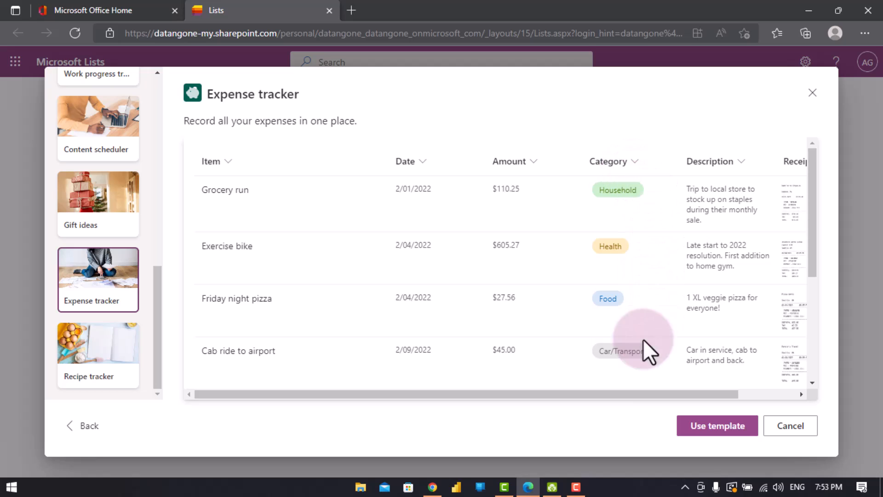
pyautogui.moveTo(617, 394); pyautogui.dragTo(675, 394)
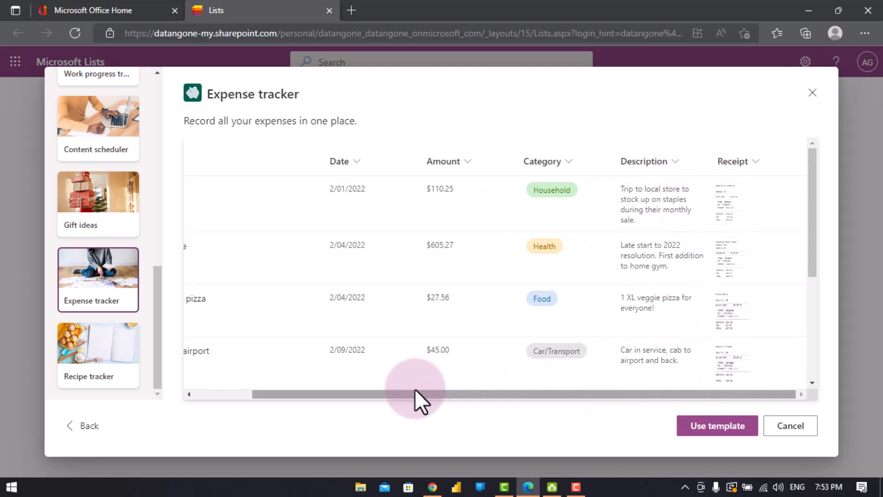
pyautogui.moveTo(415, 392); pyautogui.dragTo(286, 363)
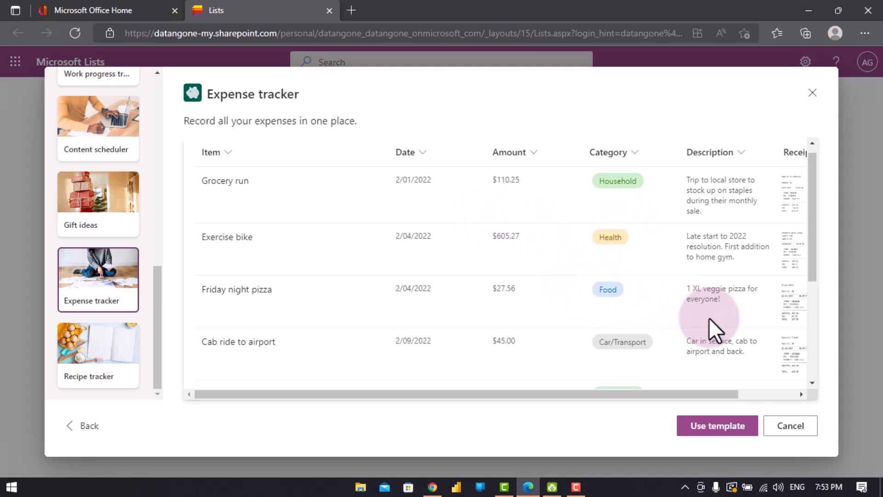
pyautogui.click(703, 428)
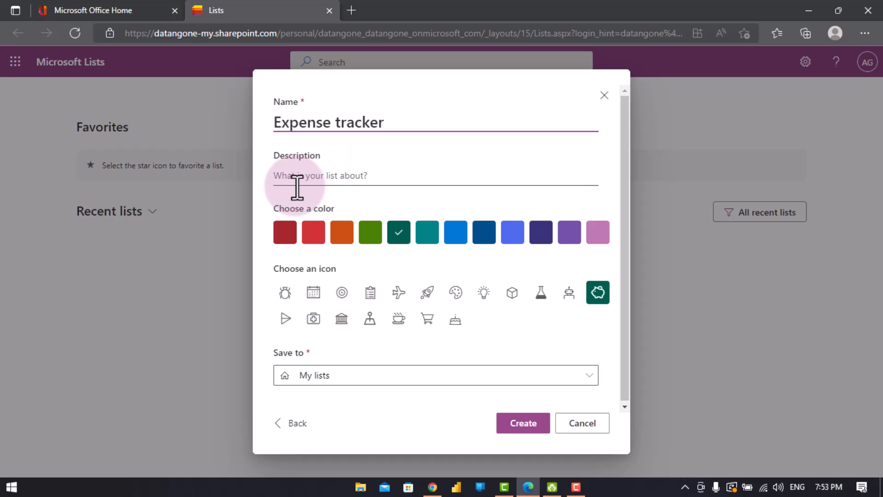
# - Give the new list a bright blue color, the description "Day to Day Expense" and the Clipboard icon
pyautogui.click(456, 234)
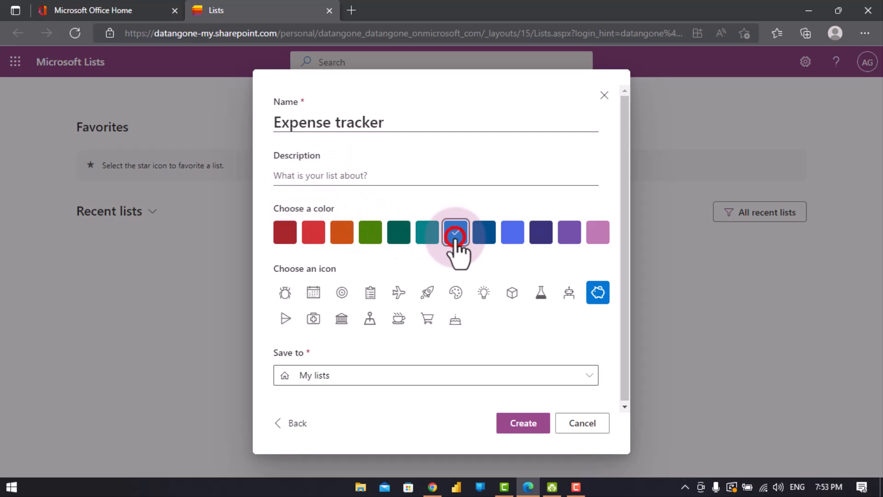
pyautogui.click(327, 175)
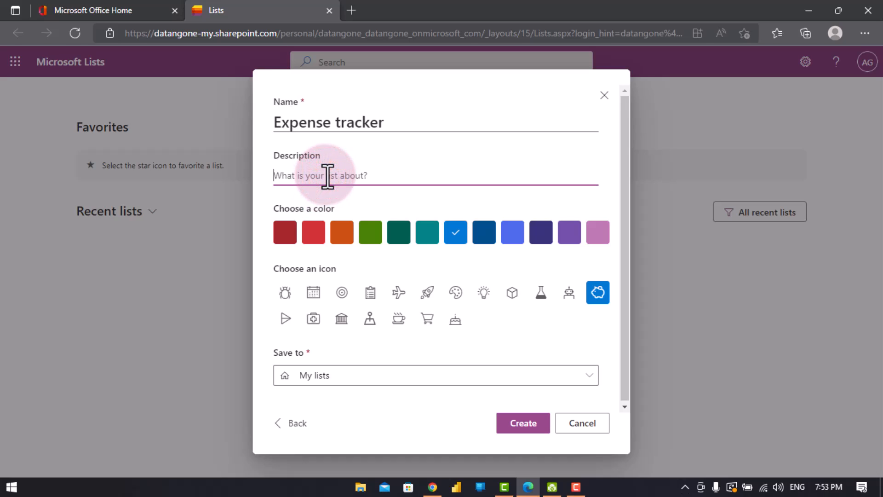
pyautogui.write('Day to Day  E')
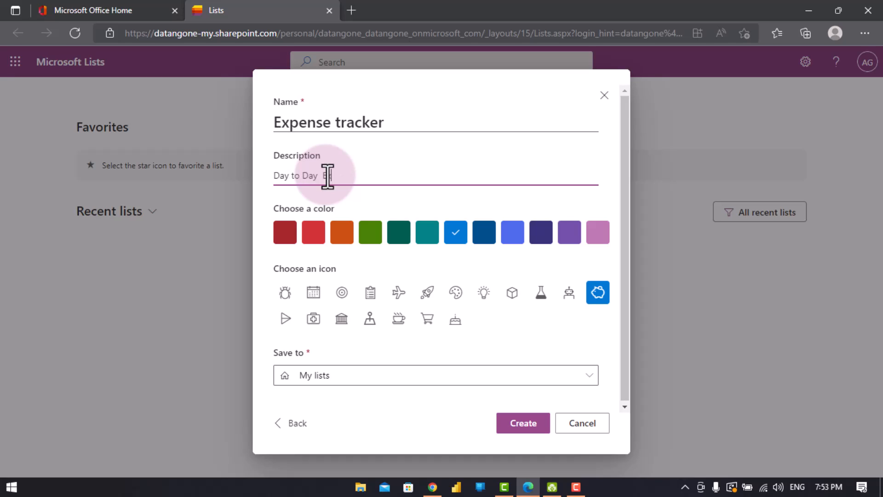
pyautogui.write('nse')
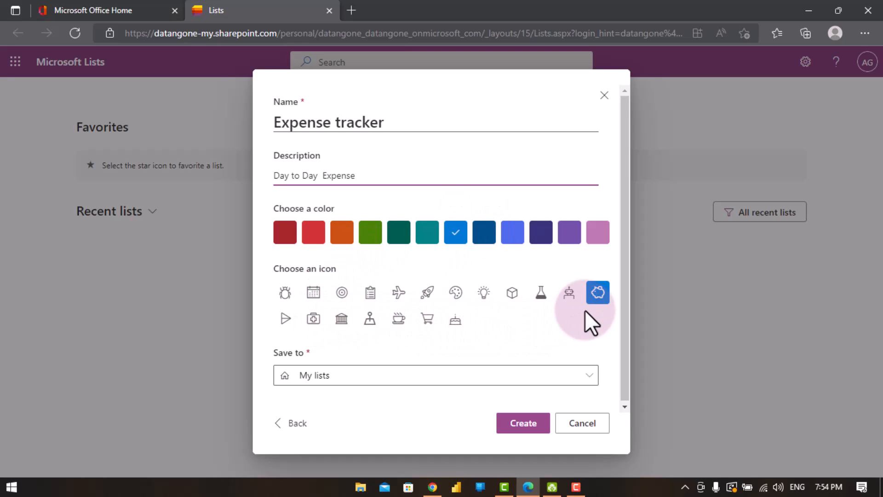
pyautogui.click(370, 294)
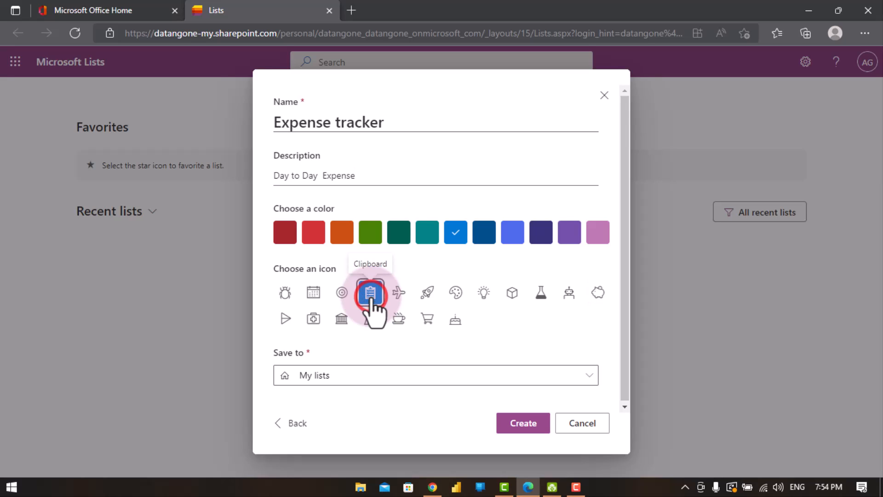
# - Create the Expense tracker list, keeping My lists as the save location
pyautogui.click(369, 376)
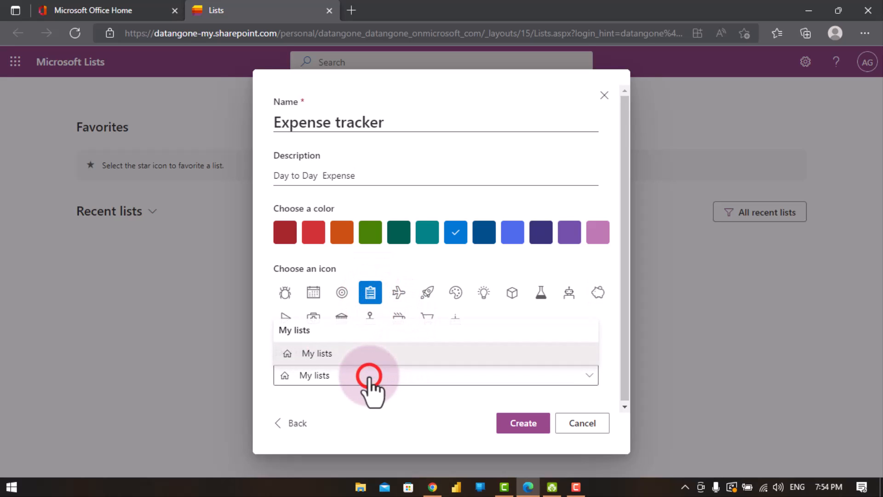
pyautogui.click(369, 376)
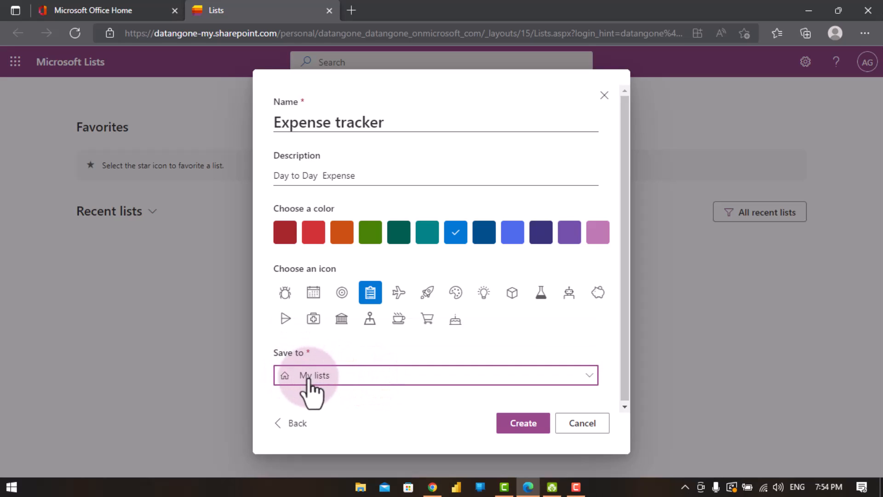
pyautogui.click(528, 423)
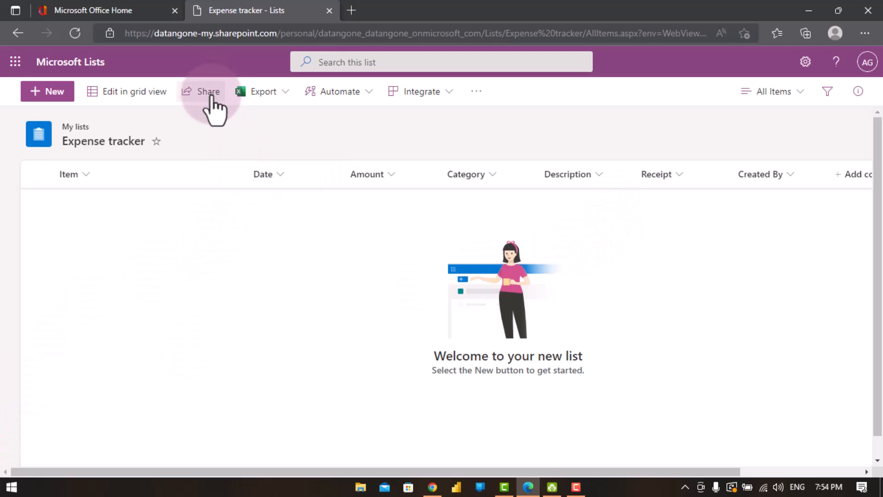
pyautogui.click(285, 97)
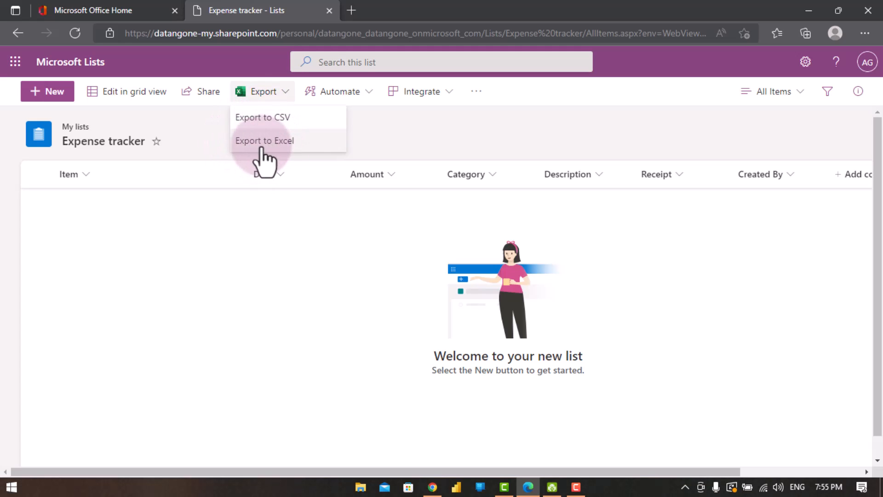
pyautogui.click(450, 355)
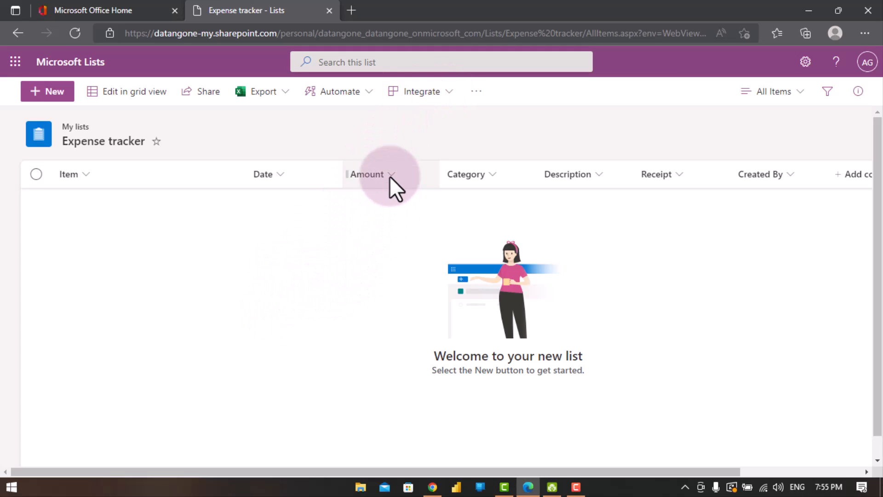
# - Create a Power Apps app named "Expense Tracker" from the Expense tracker list
pyautogui.click(443, 94)
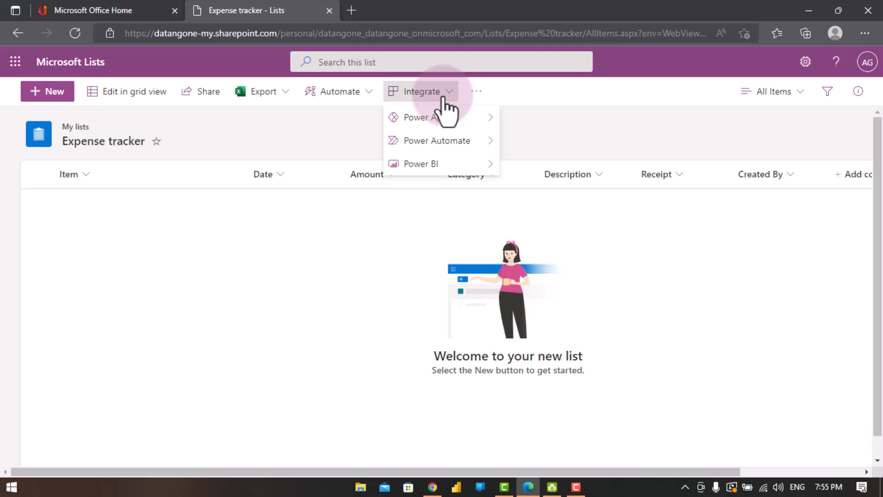
pyautogui.click(473, 119)
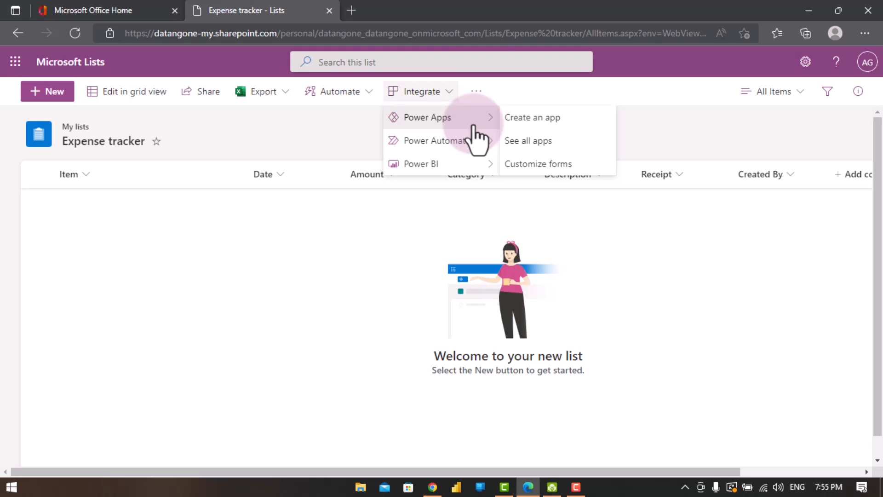
pyautogui.click(427, 119)
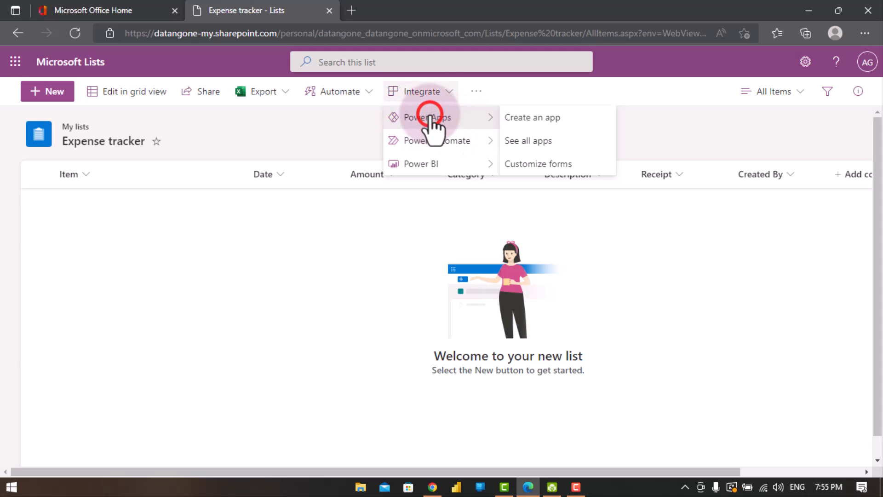
pyautogui.click(539, 119)
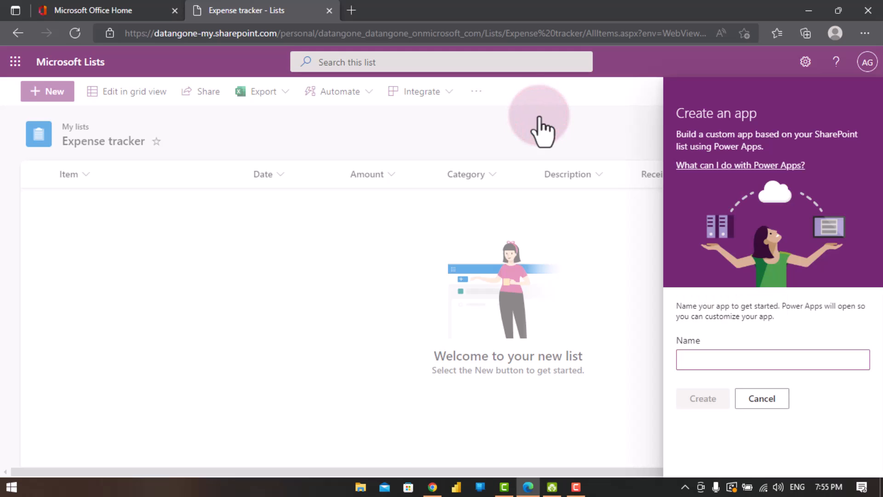
pyautogui.click(706, 352)
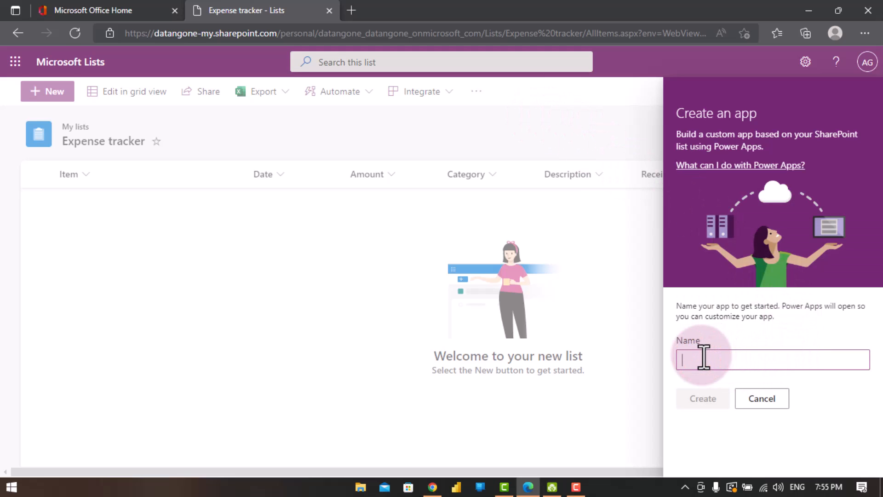
pyautogui.write('Ex')
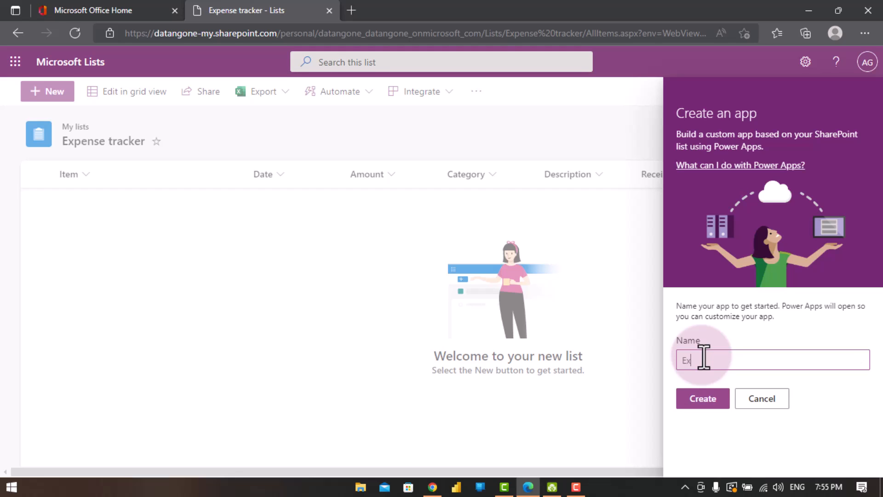
pyautogui.write('pense Tracker')
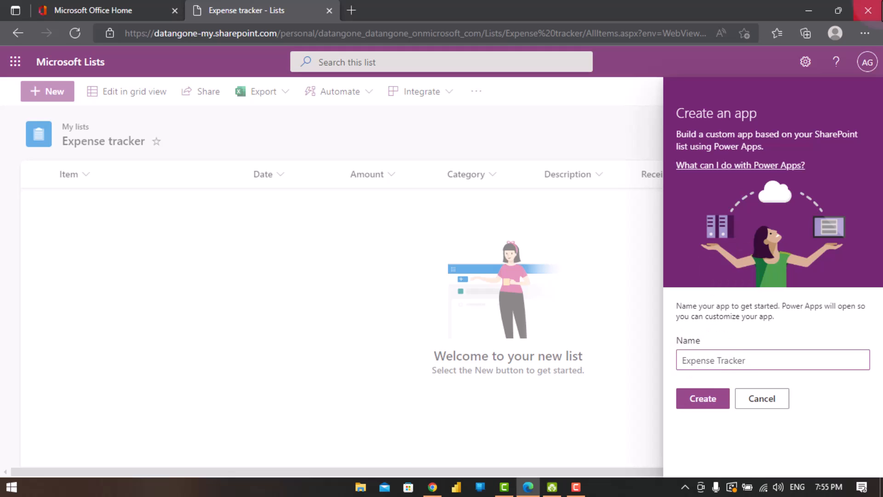
pyautogui.click(708, 401)
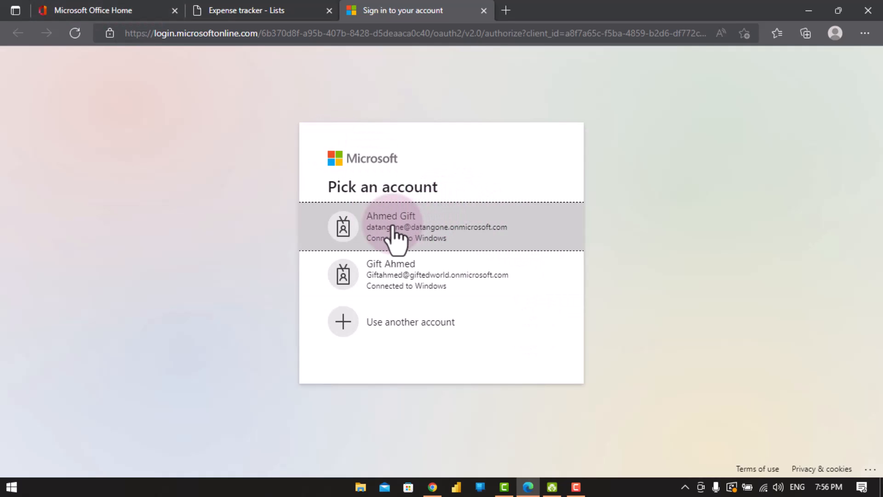
# - Sign in to Power Apps with the first listed account and complete the welcome form, opting in to updates and offers
pyautogui.click(436, 230)
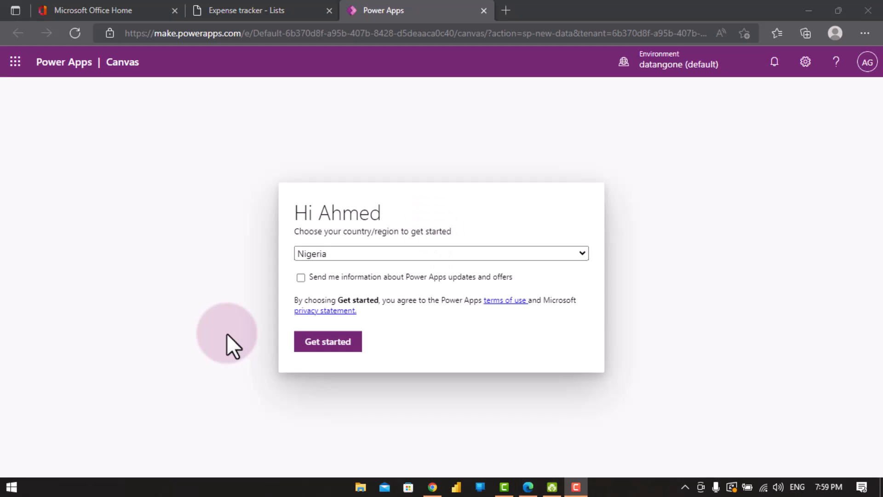
pyautogui.click(302, 278)
pyautogui.click(319, 346)
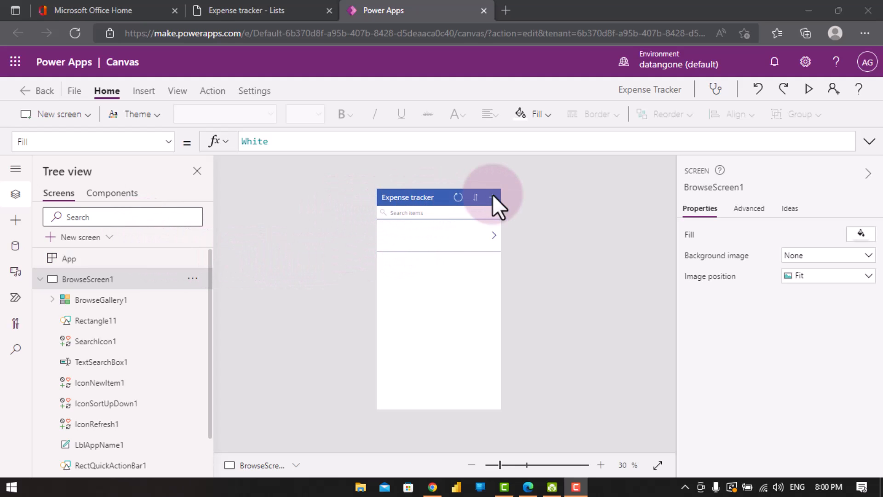
# - Run a preview of the generated Expense Tracker app
pyautogui.click(808, 88)
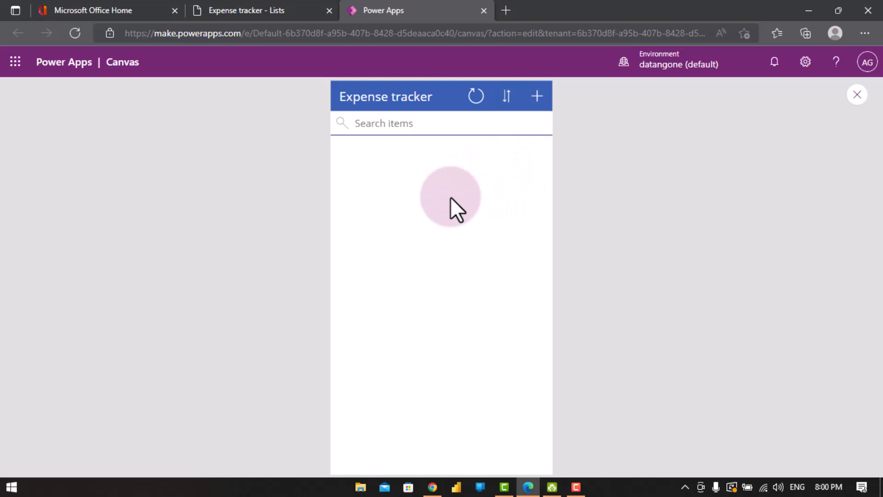
# - Start a new expense item in the previewed app with the title "Airtime" and the date 8/22/2022
pyautogui.click(536, 96)
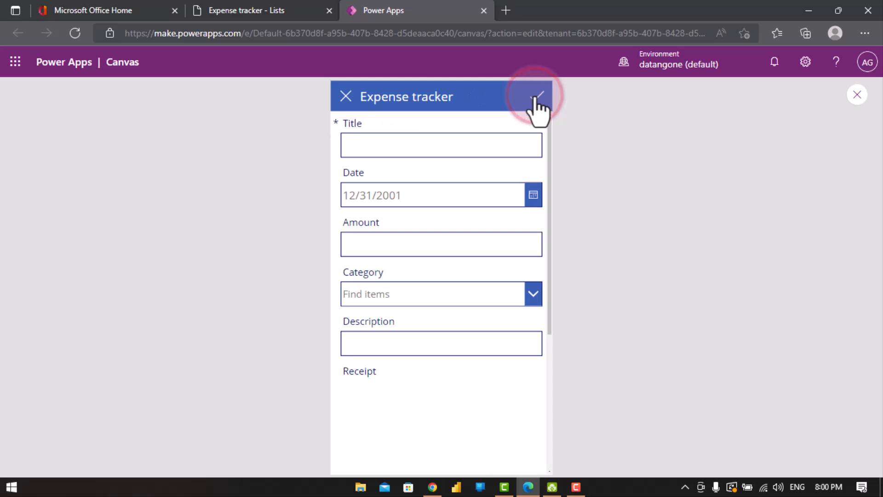
pyautogui.click(421, 143)
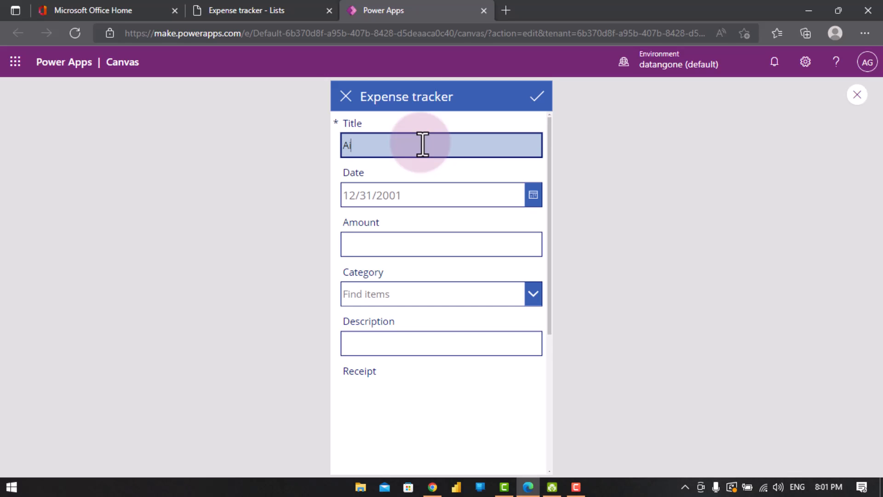
pyautogui.write('Airtime')
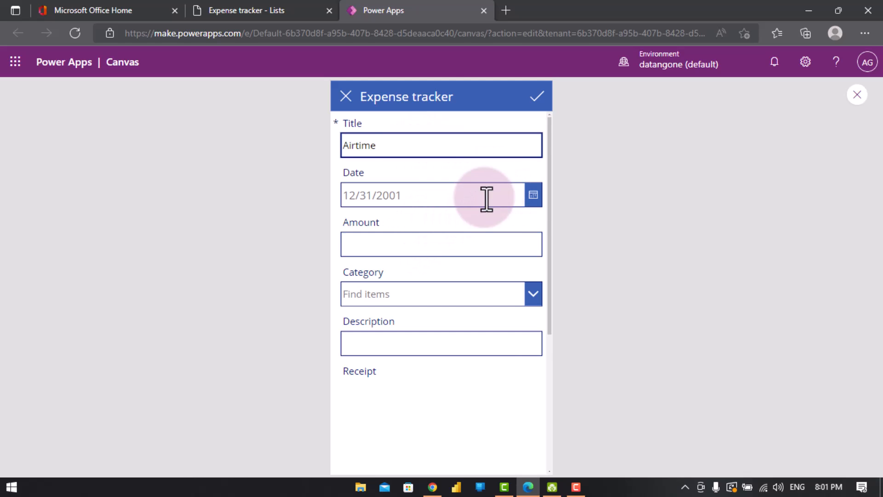
pyautogui.click(533, 197)
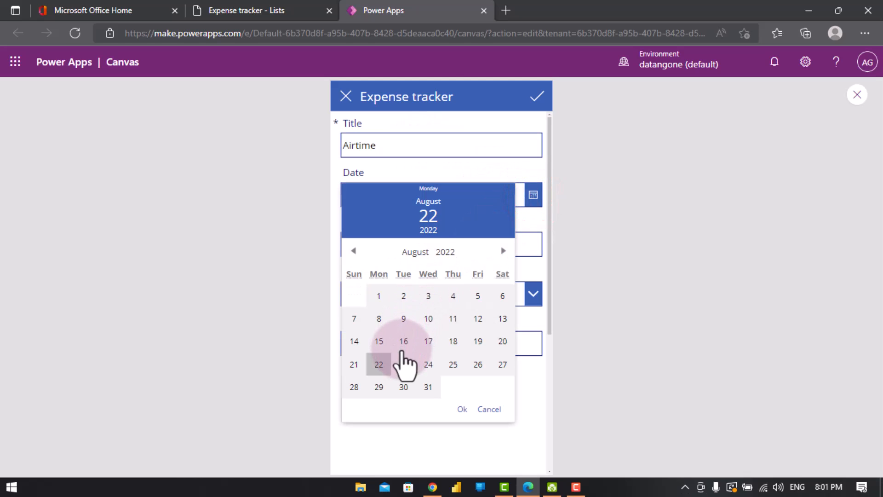
pyautogui.click(378, 364)
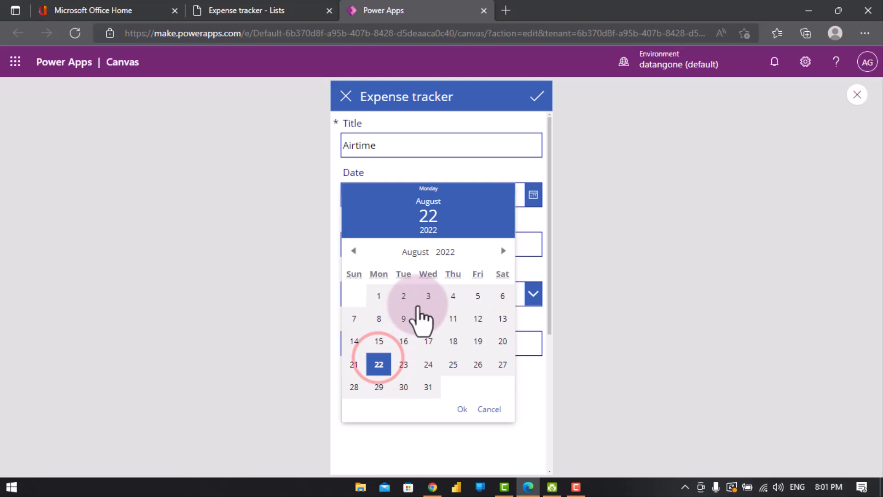
pyautogui.click(462, 412)
# - Set the Airtime expense's amount to 1000 and category to Personal, and save the item without a description or attachment
pyautogui.click(400, 245)
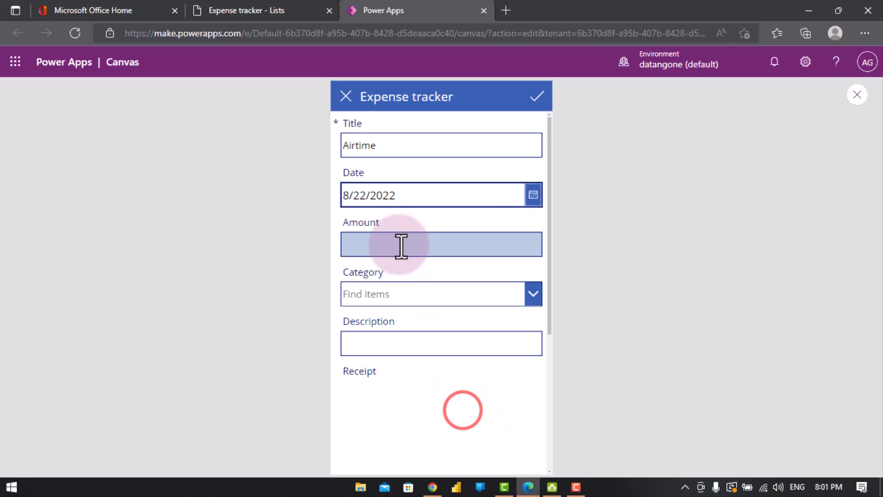
pyautogui.write('1000')
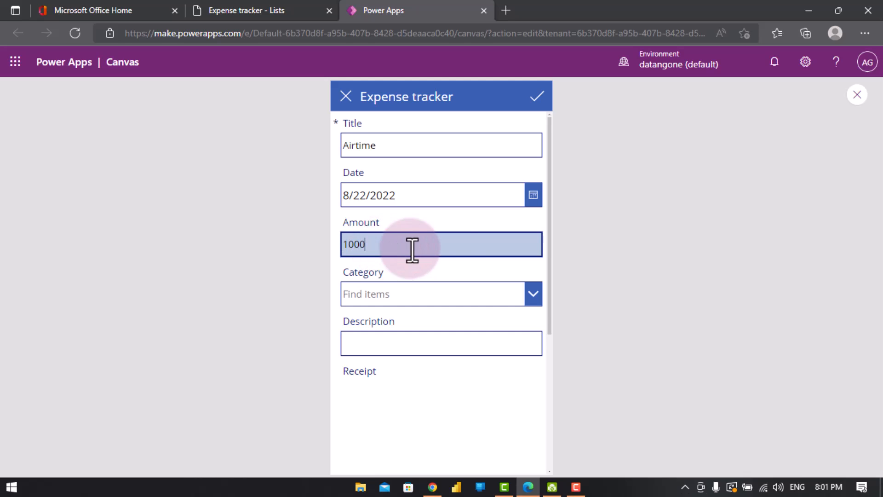
pyautogui.click(534, 296)
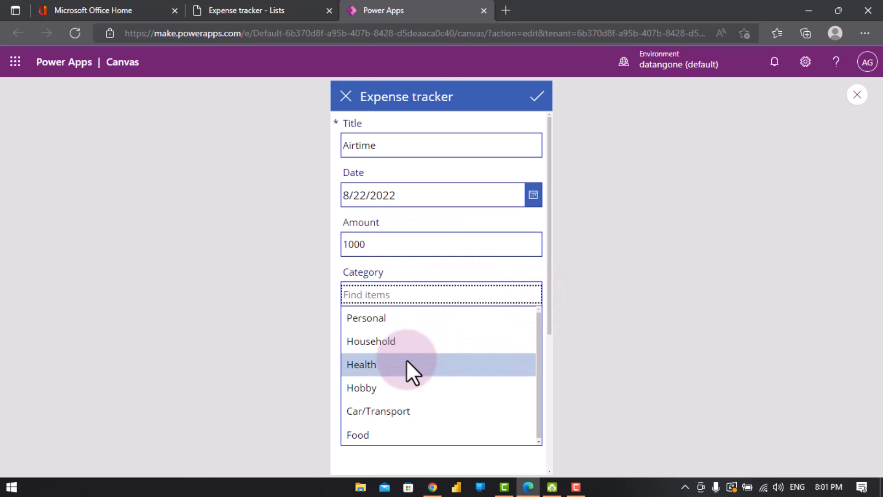
pyautogui.click(404, 315)
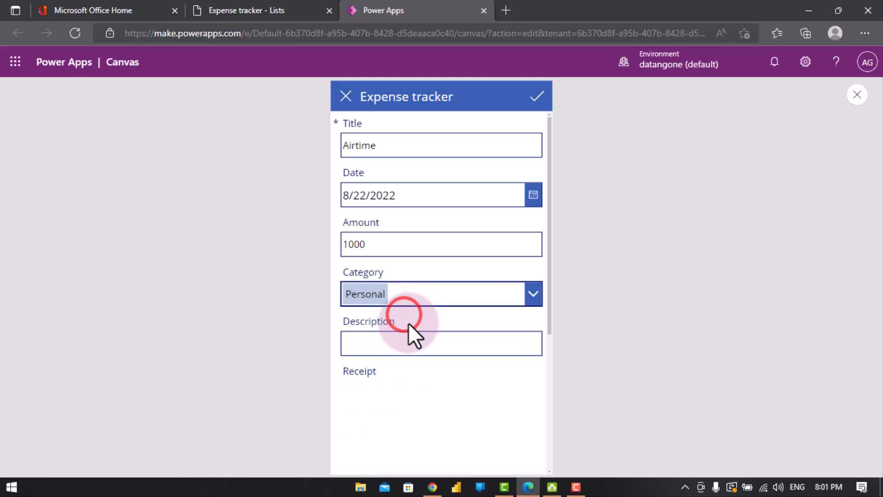
pyautogui.click(410, 340)
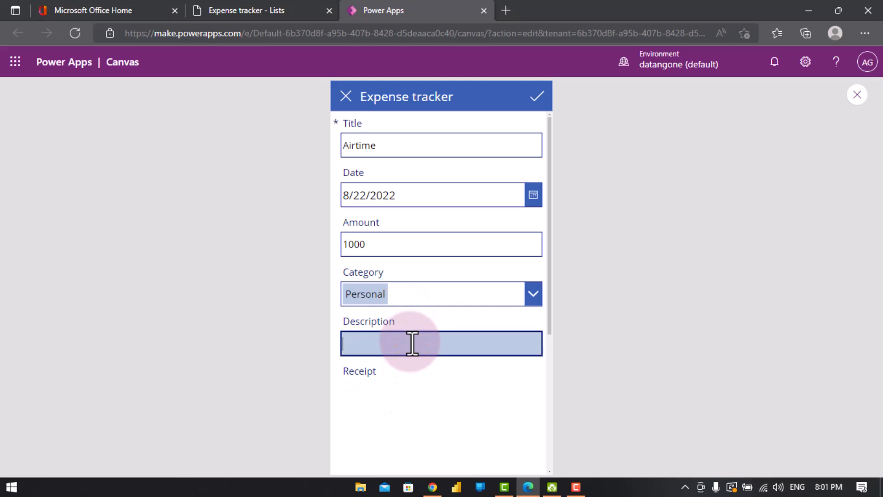
pyautogui.scroll(-3, 410, 361)
pyautogui.scroll(-2, 409, 336)
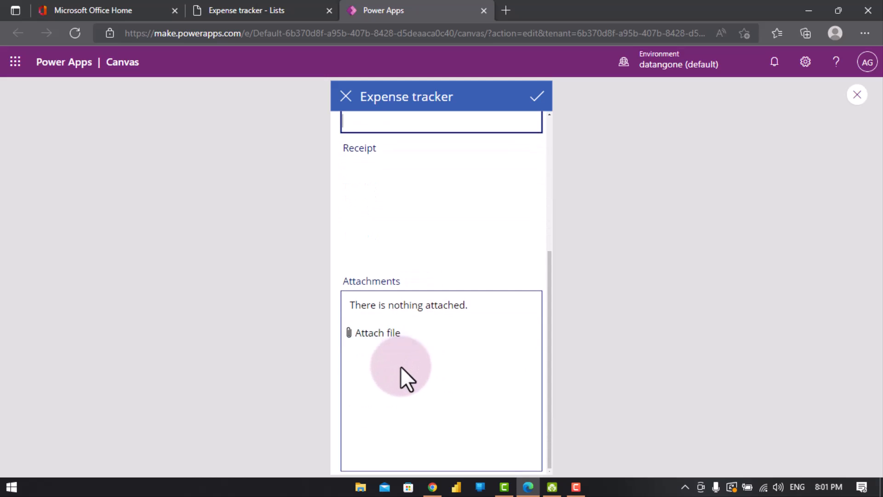
pyautogui.click(387, 327)
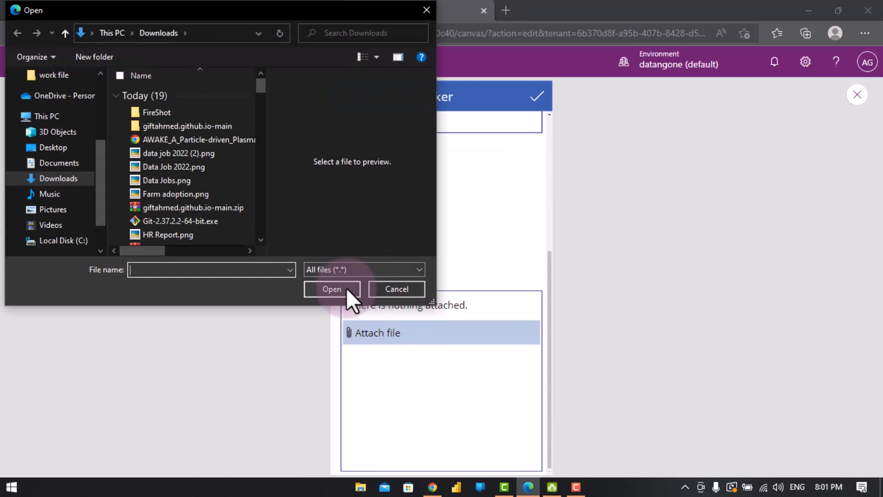
pyautogui.click(398, 289)
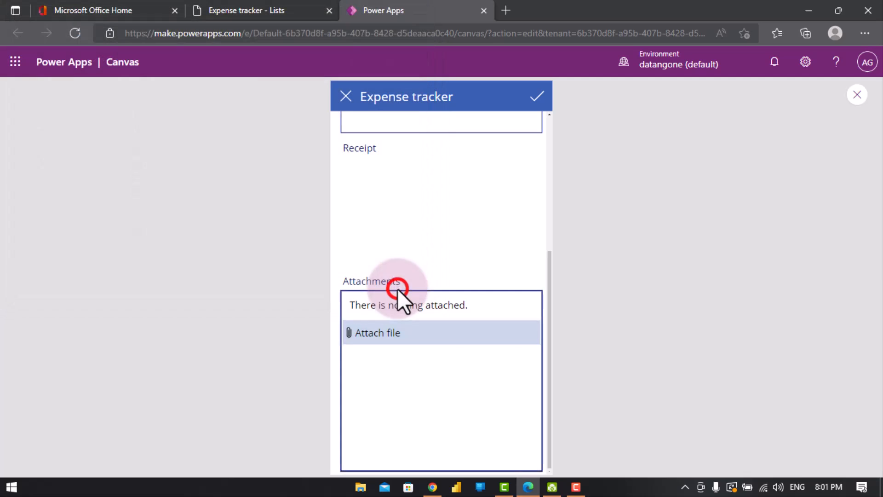
pyautogui.click(543, 96)
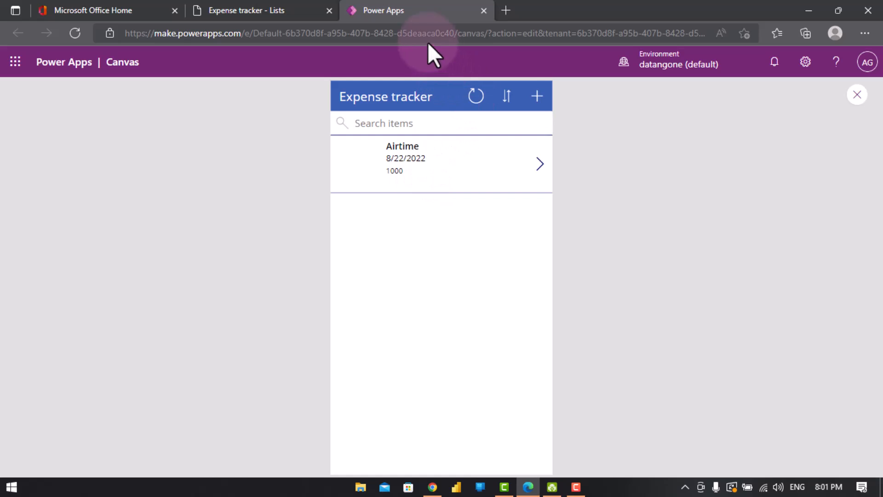
# - Check the Airtime entry in the Expense tracker list in Microsoft Lists and return to Power Apps
pyautogui.click(233, 6)
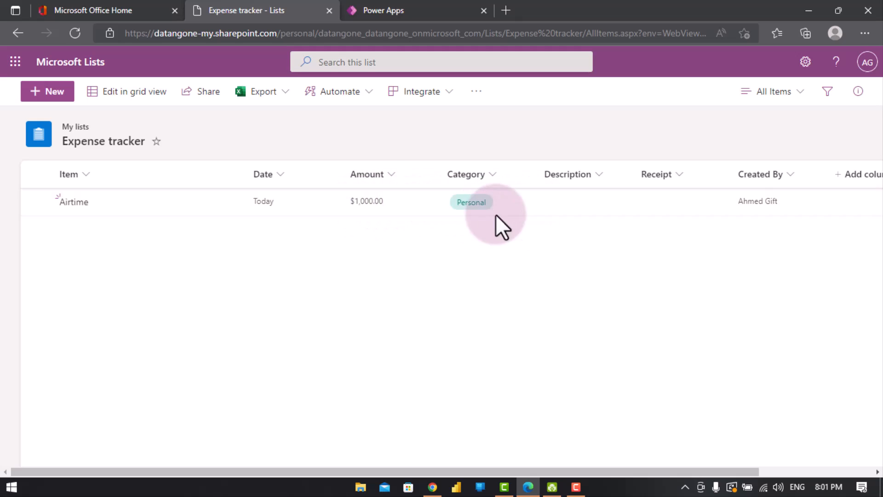
pyautogui.click(407, 12)
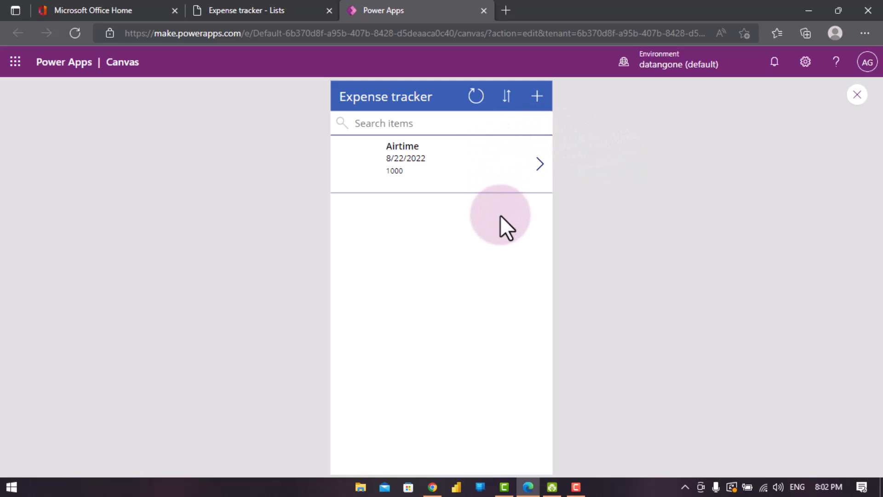
# - Close the app preview and dismiss the tip about testing on the canvas
pyautogui.click(855, 96)
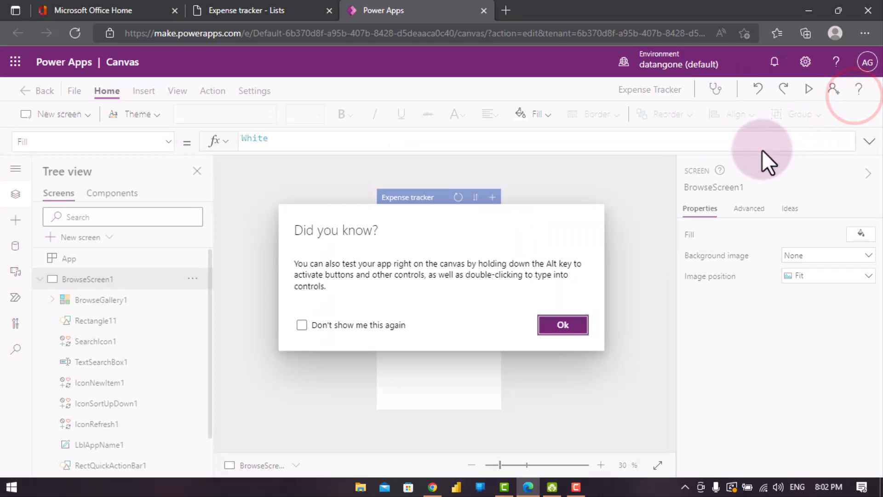
pyautogui.click(562, 325)
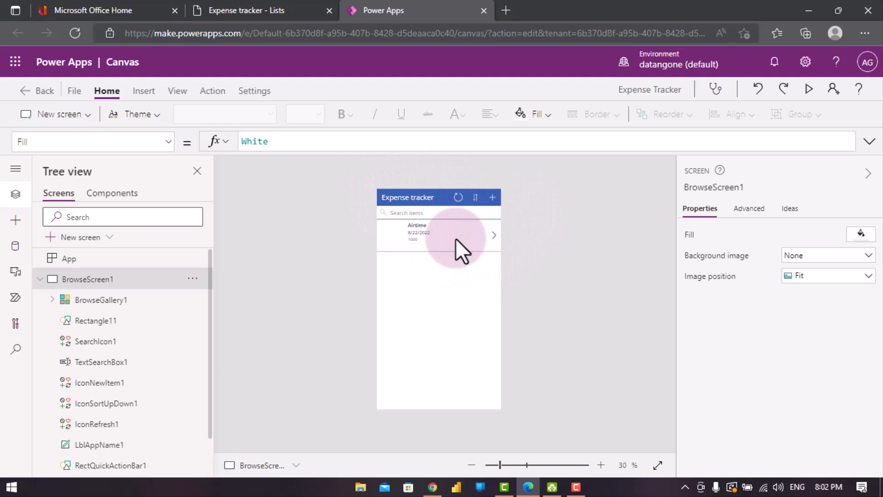
pyautogui.click(21, 348)
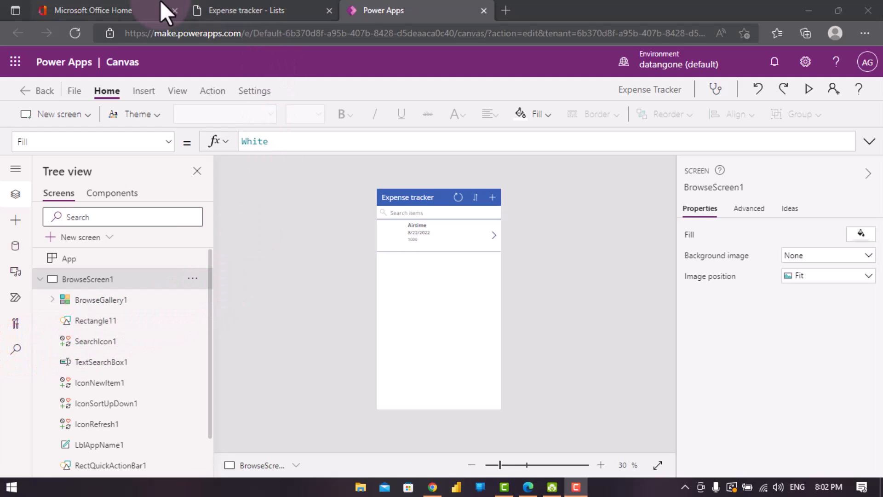
# - Switch to the Expense tracker list in Microsoft Lists
pyautogui.click(246, 12)
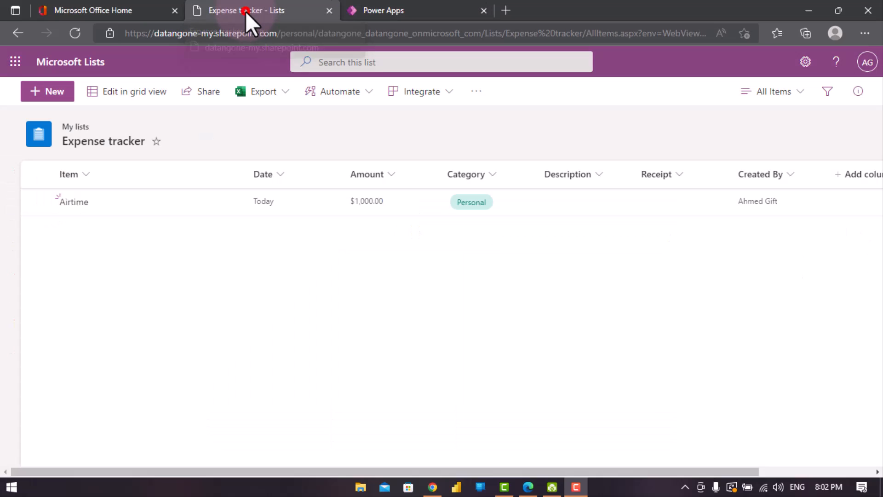